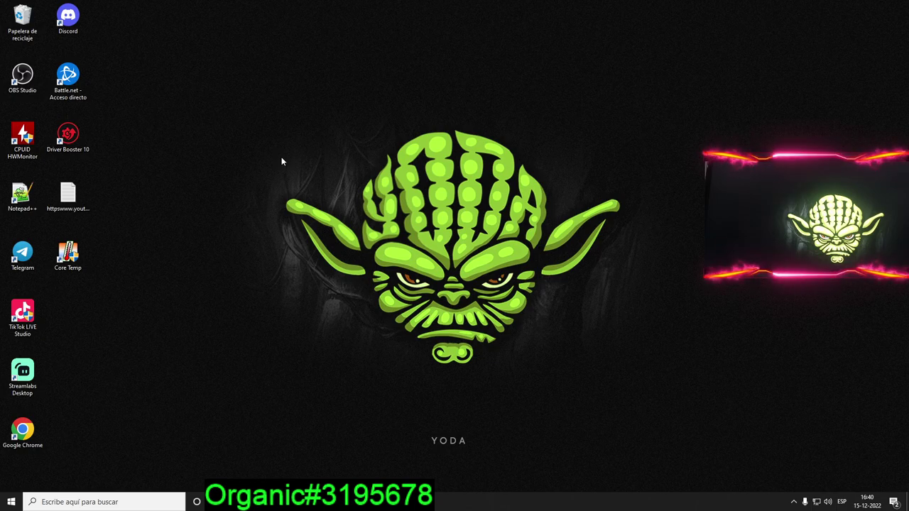
right_click(307, 137)
left_click(351, 169)
right_click(250, 144)
left_click(308, 170)
right_click(250, 172)
left_click(310, 196)
Check the CPU, removable disk and GPU performance pages in Task Manager, then close it.
right_click(438, 502)
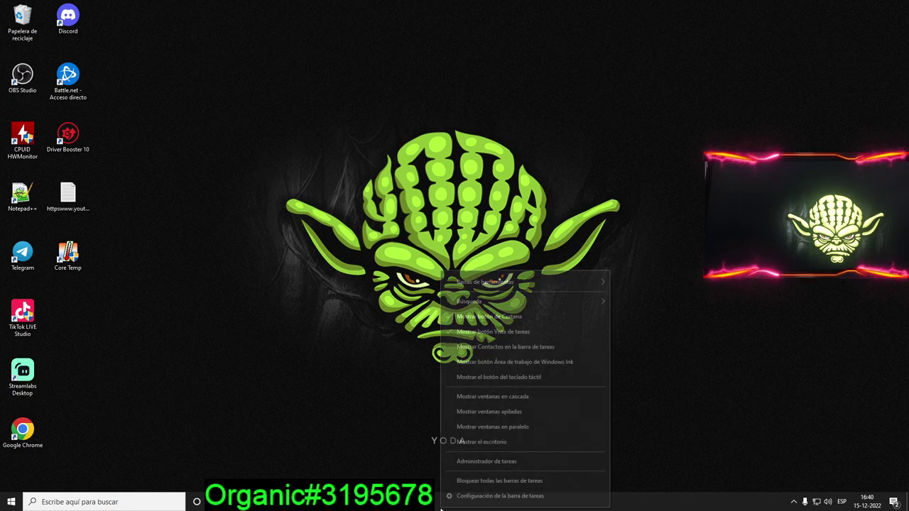
left_click(509, 462)
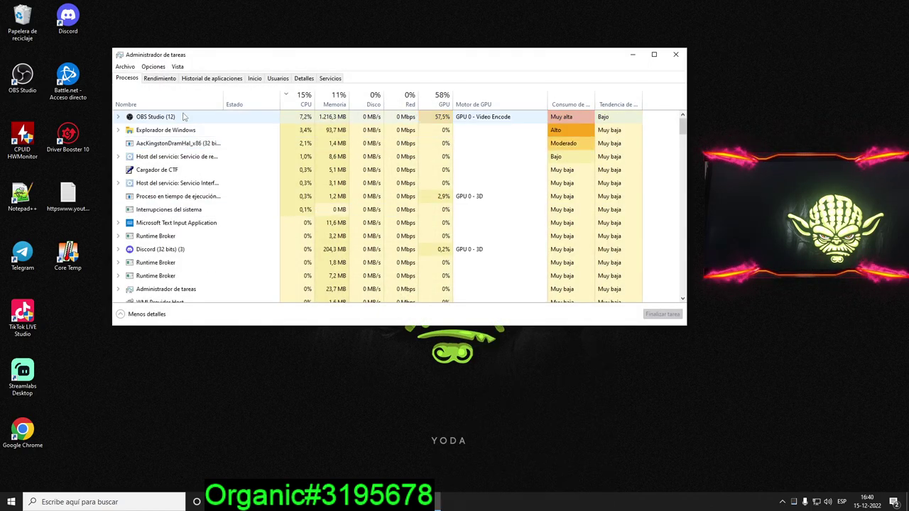
left_click(161, 78)
left_click(210, 78)
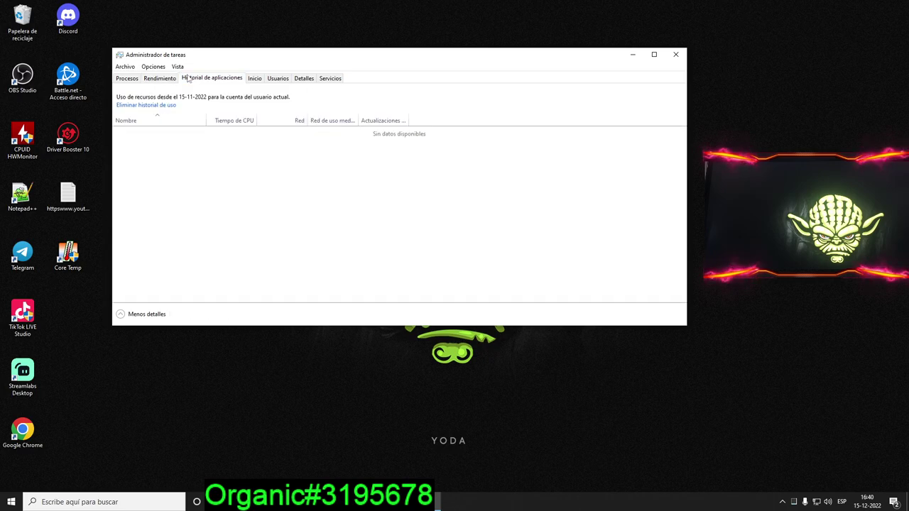
left_click(161, 78)
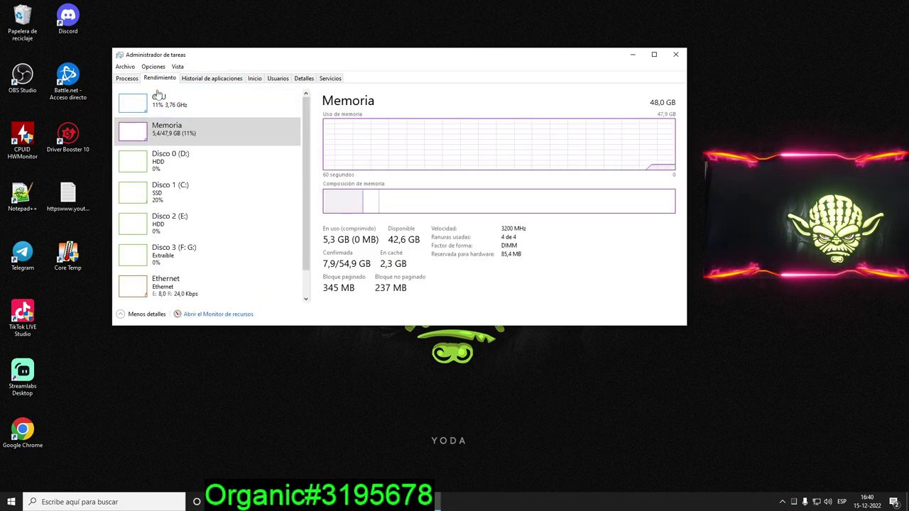
left_click(215, 103)
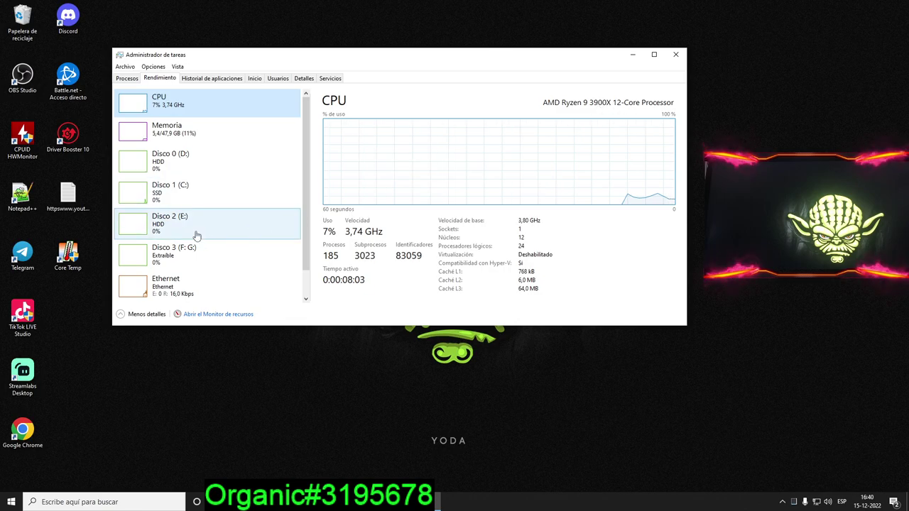
left_click(177, 288)
left_click(177, 259)
scroll(177, 260, "down", 1)
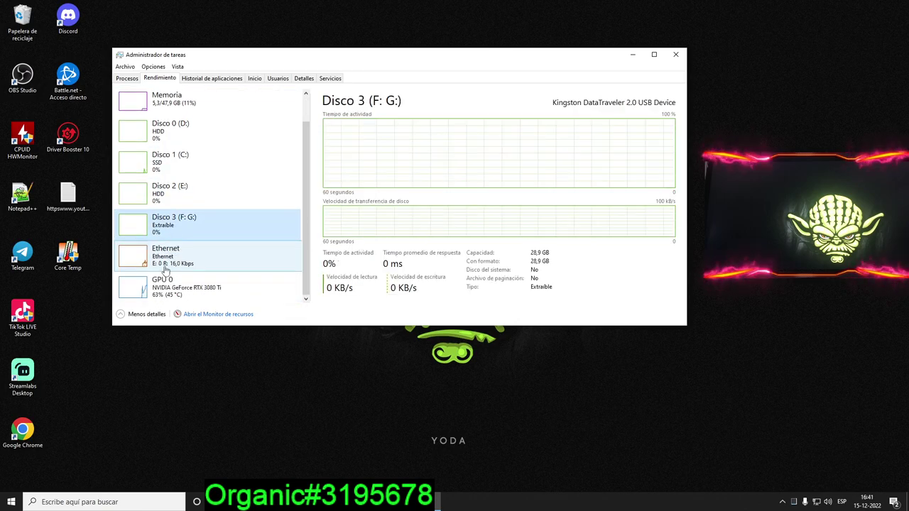
left_click(213, 286)
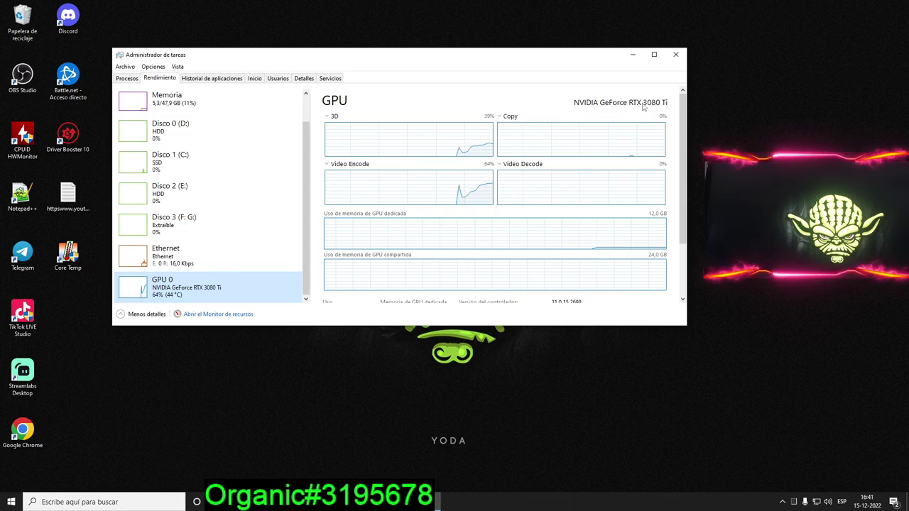
left_click(675, 54)
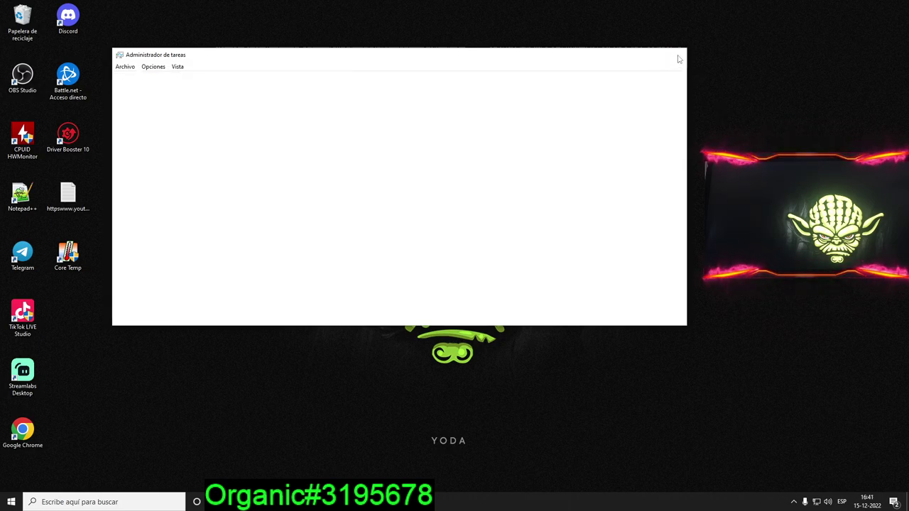
right_click(383, 92)
left_click(434, 120)
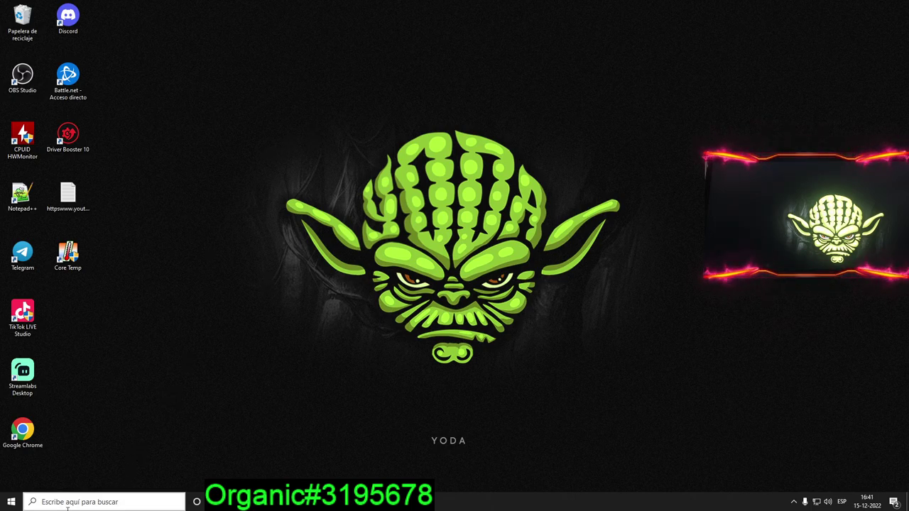
left_click(100, 501)
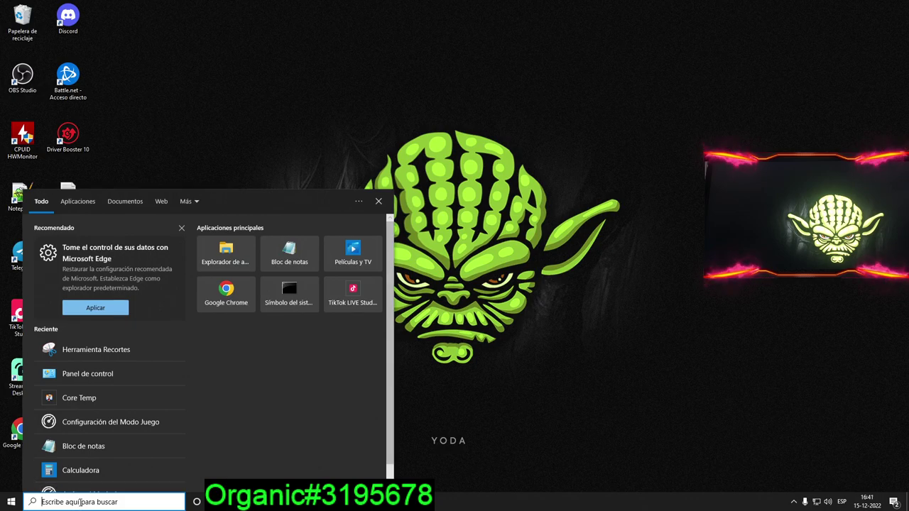
left_click(512, 433)
key("super+s")
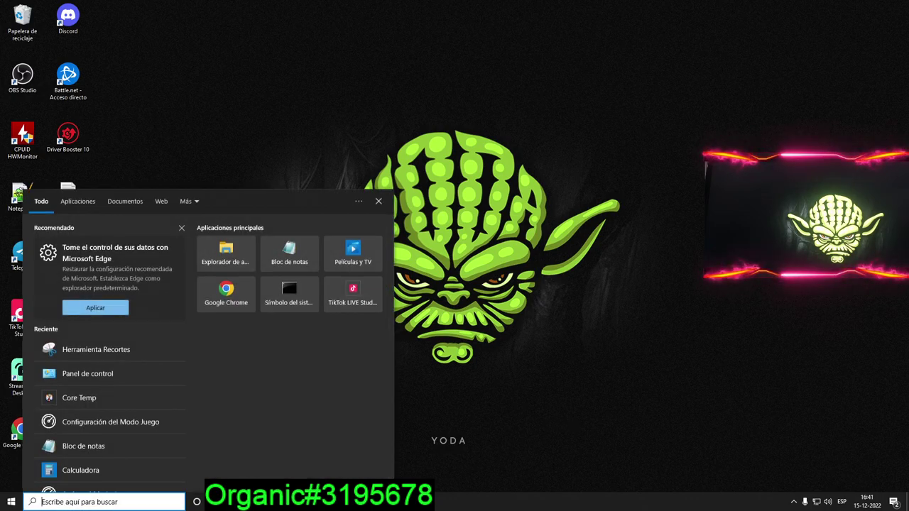
type("con")
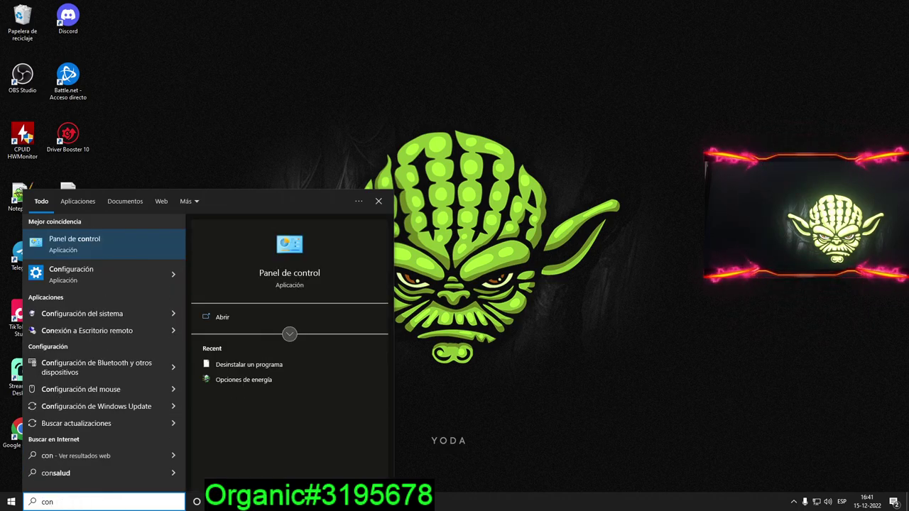
type("figu")
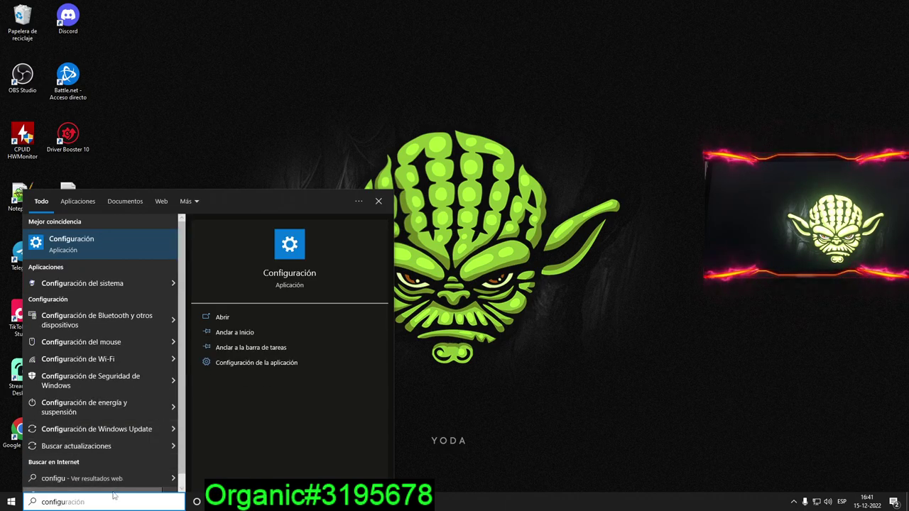
type("a")
key("BackSpace")
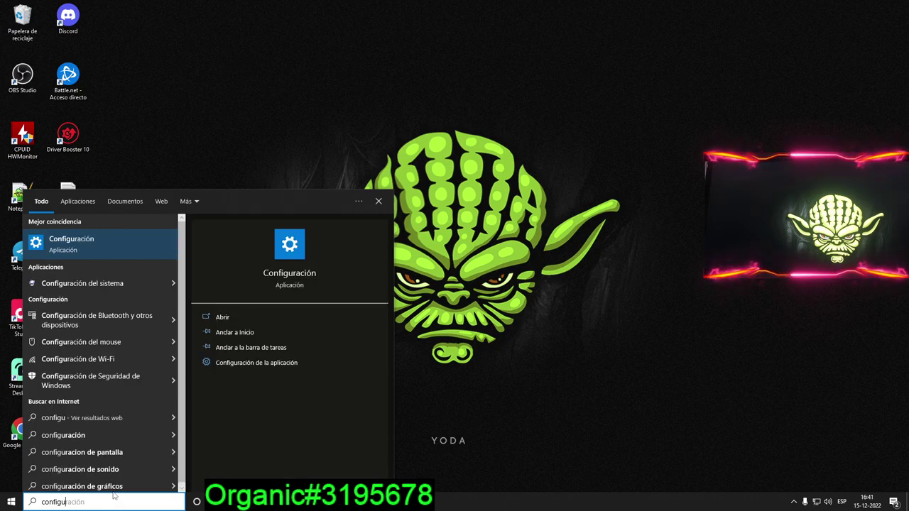
type("racion")
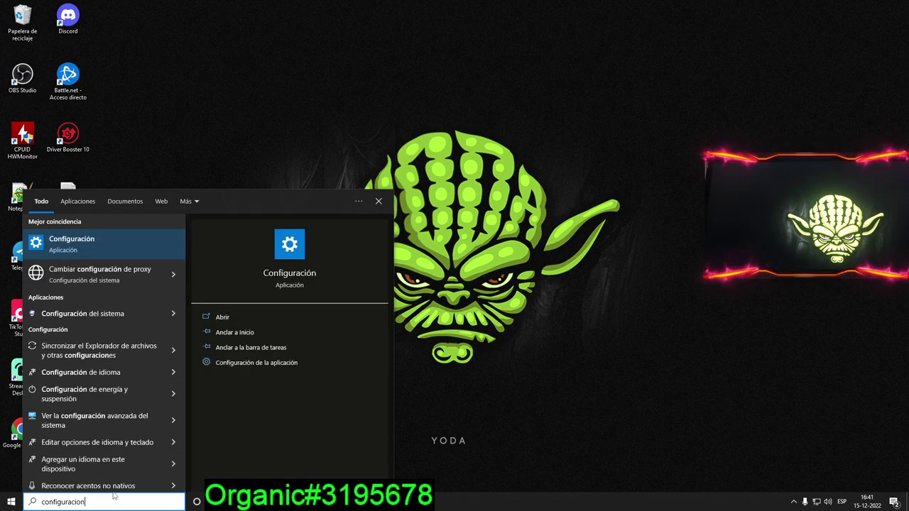
type(" del mo")
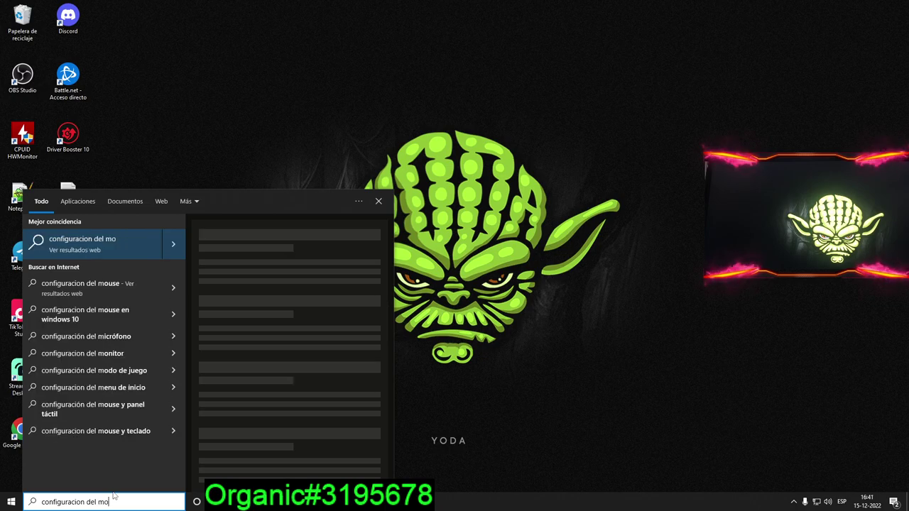
type("do de juego")
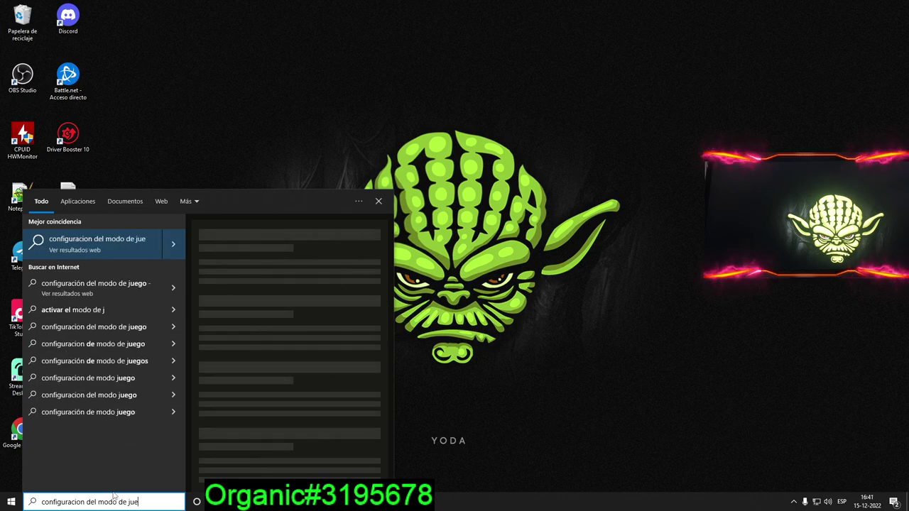
key("BackSpace")
key("BackSpace")
key("BackSpace")
key("BackSpace")
key("BackSpace")
key("BackSpace")
key("BackSpace")
key("BackSpace")
key("BackSpace")
key("BackSpace")
key("BackSpace")
key("BackSpace")
key("BackSpace")
key("BackSpace")
key("BackSpace")
key("BackSpace")
key("BackSpace")
key("BackSpace")
key("BackSpace")
key("BackSpace")
Search Windows for "modo juego" and open Configuración del Modo Juego.
type("modo juego")
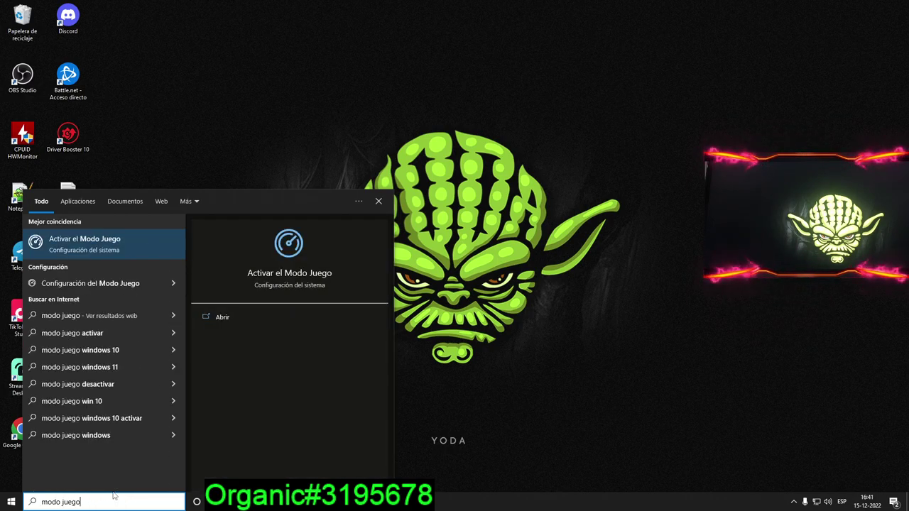
left_click(111, 284)
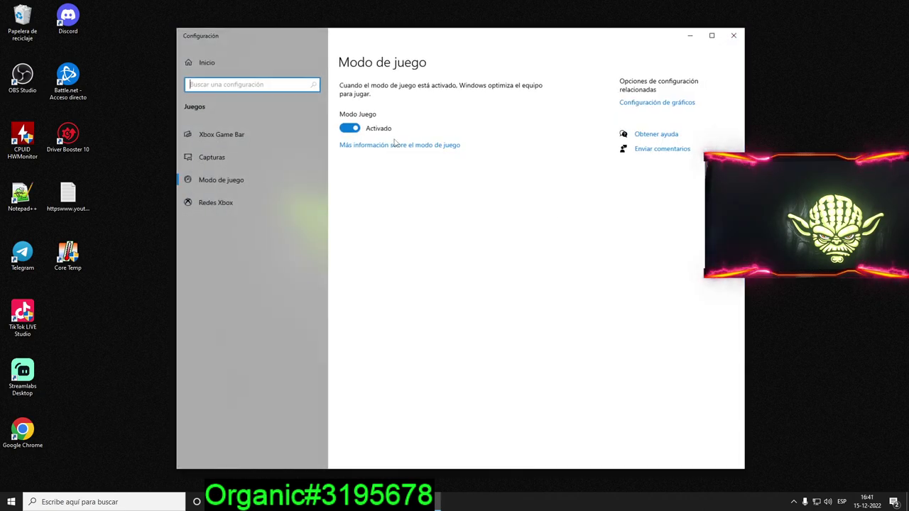
left_click_drag(492, 28, 424, 32)
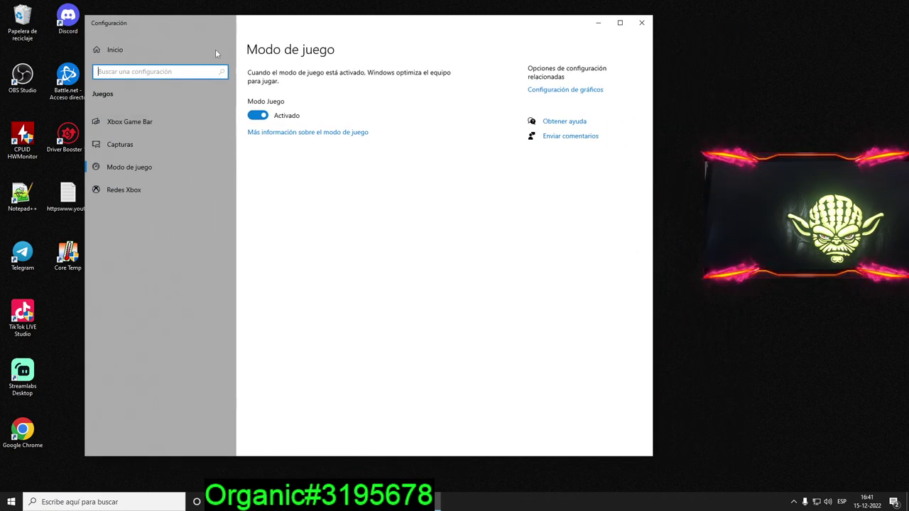
left_click(300, 124)
left_click(301, 123)
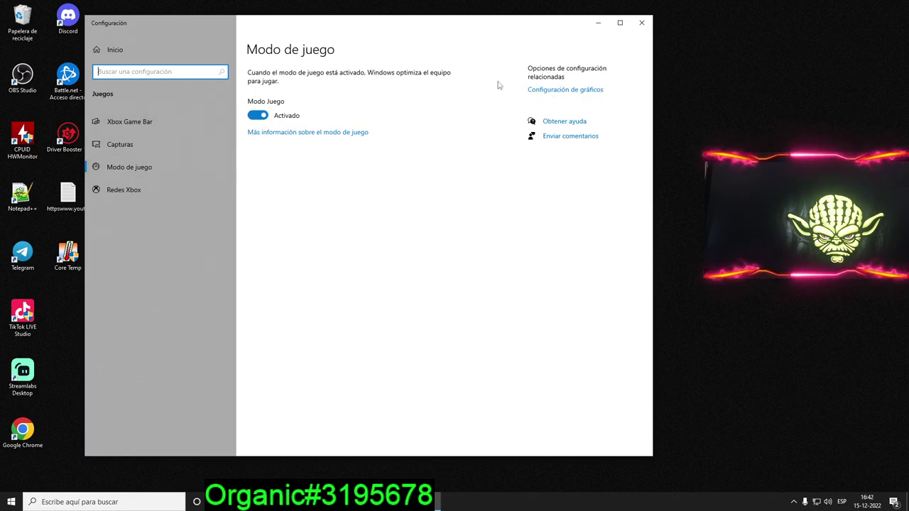
Open Configuración de gráficos from the related settings and move the window clear of the desktop shortcuts.
left_click(561, 98)
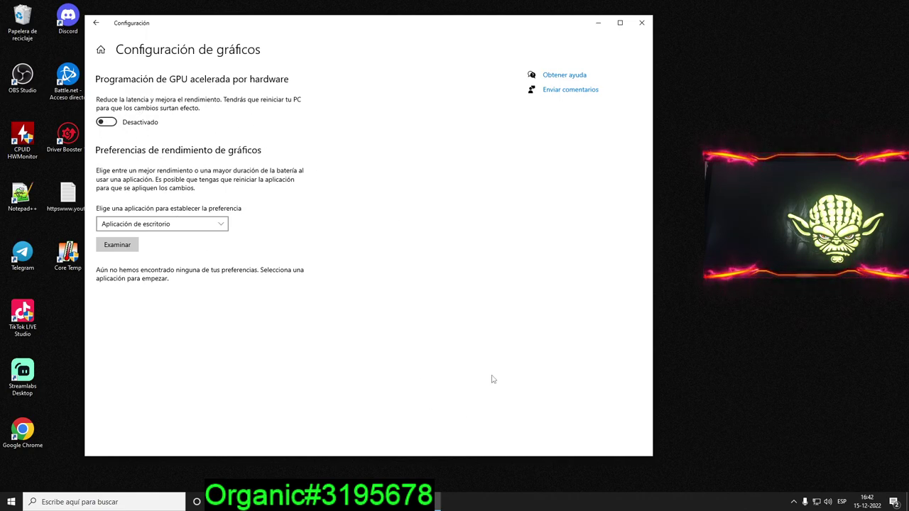
left_click_drag(226, 34, 342, 40)
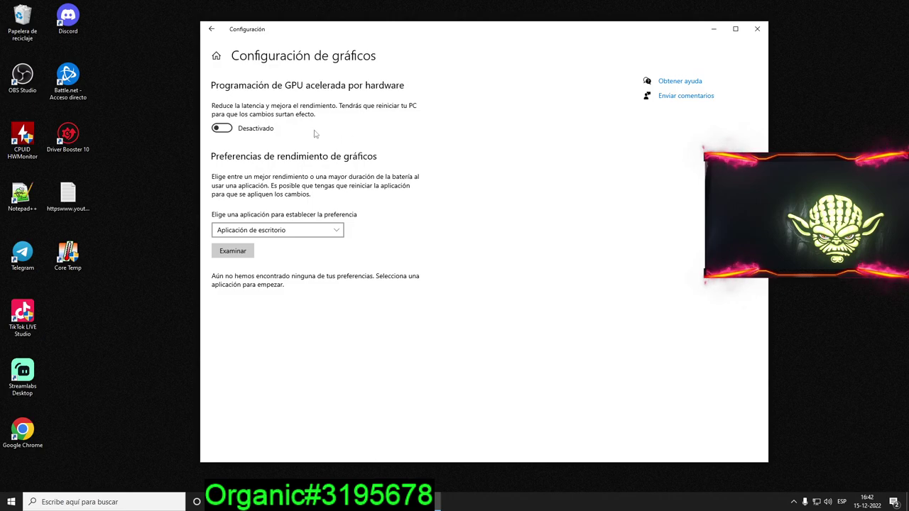
Check the processor's core loads and temperature in Core Temp, then close it.
double_click(67, 254)
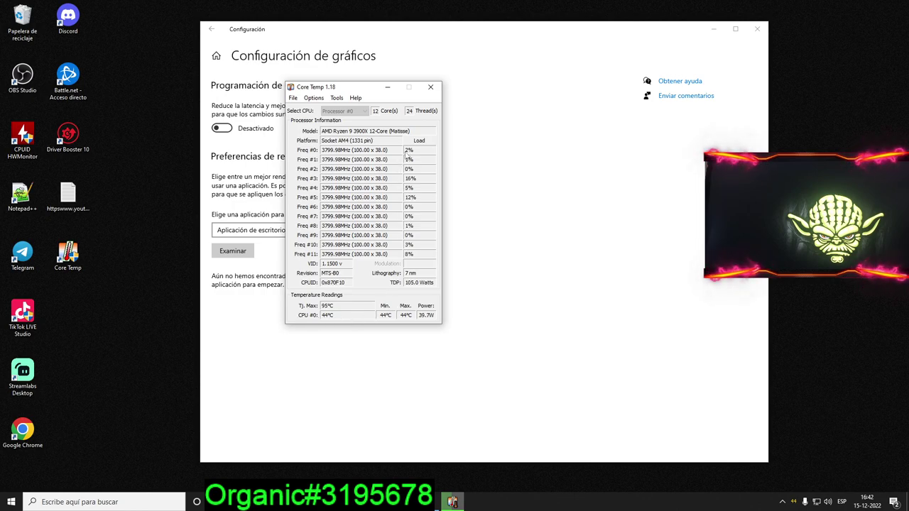
left_click(431, 86)
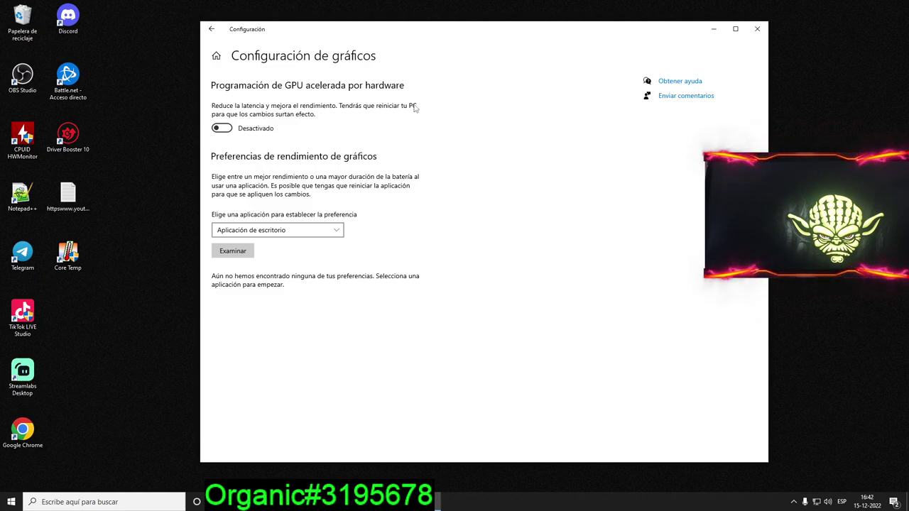
double_click(67, 254)
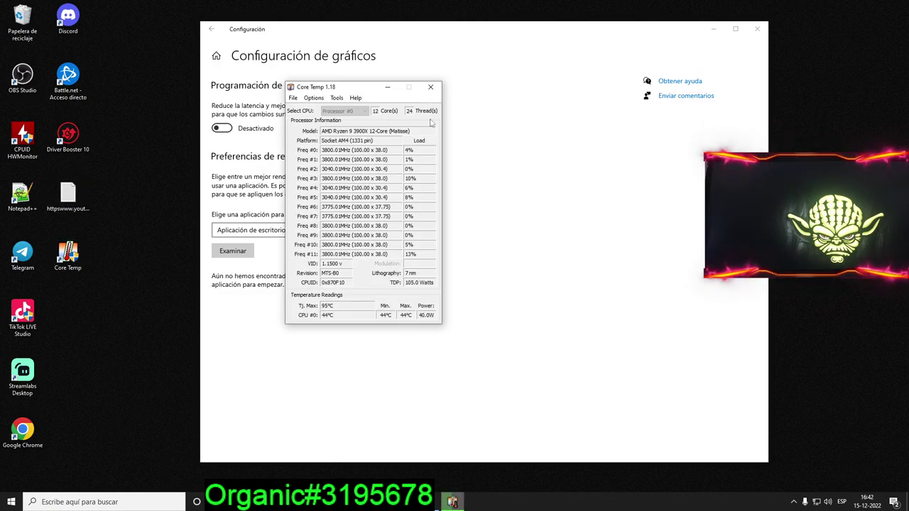
left_click(431, 87)
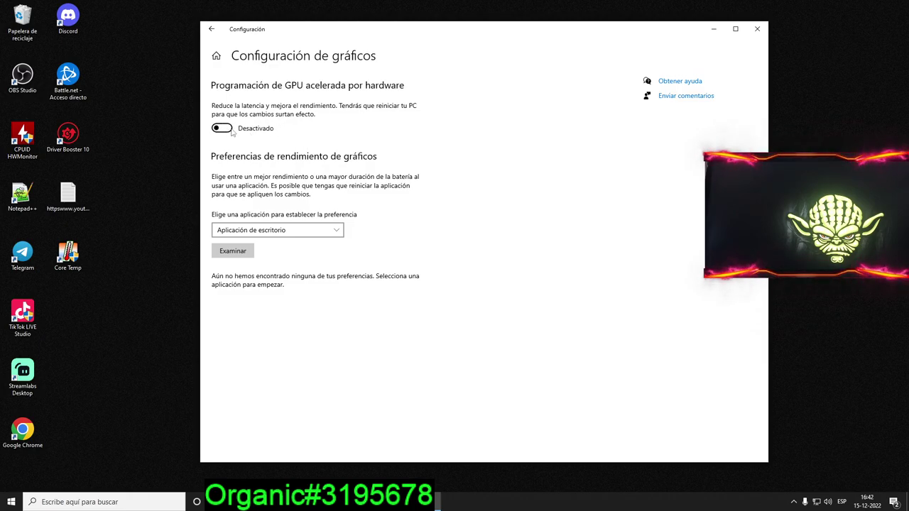
Close the Settings window and the File Explorer window that is still open in the background.
left_click(757, 29)
right_click(364, 131)
left_click(398, 159)
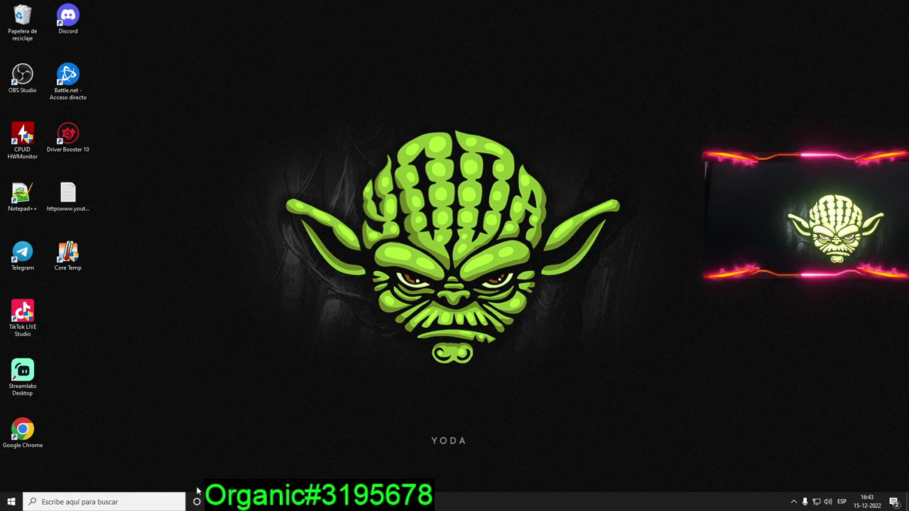
right_click(244, 501)
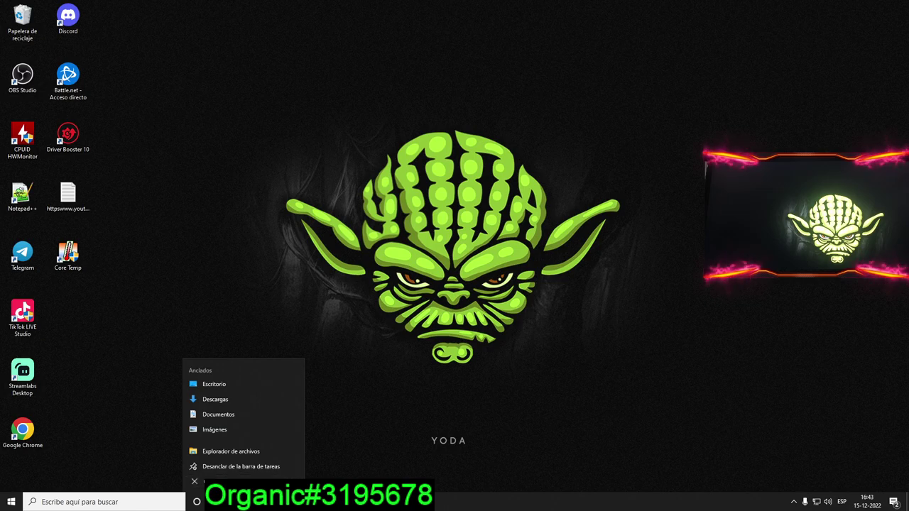
left_click(213, 481)
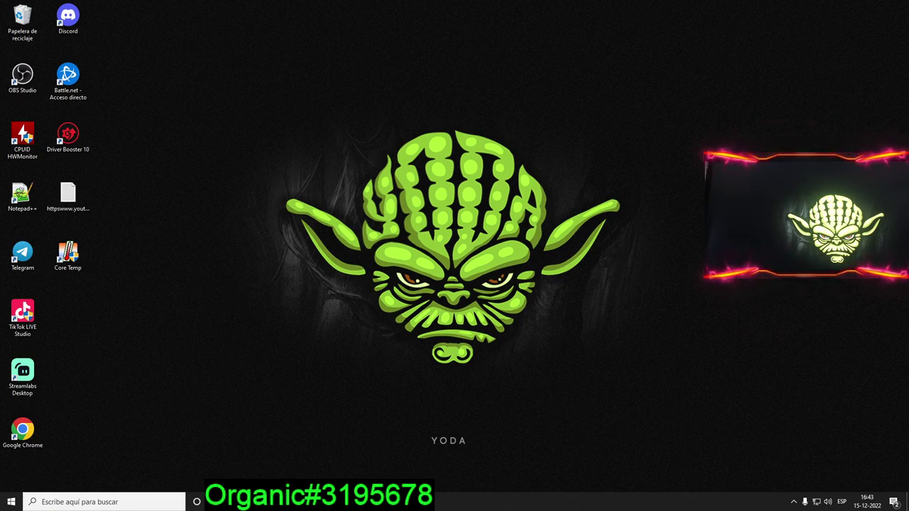
key("super+e")
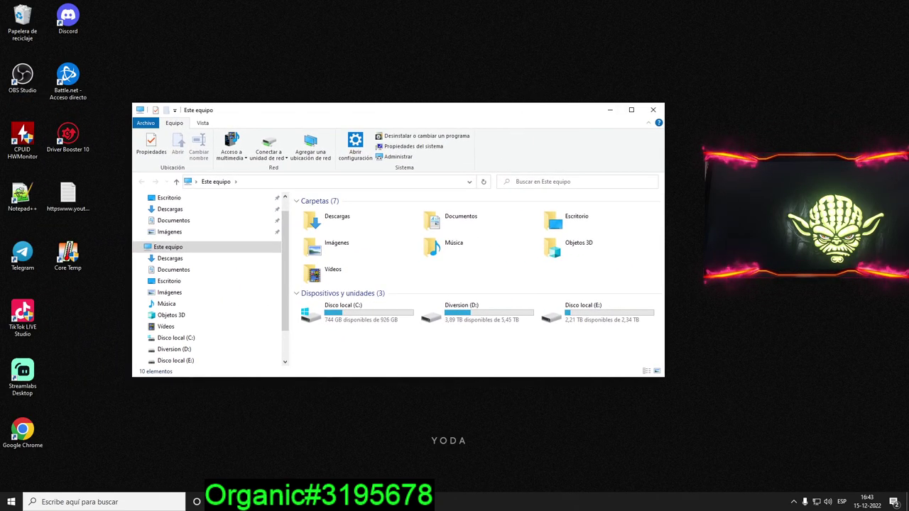
left_click(174, 221)
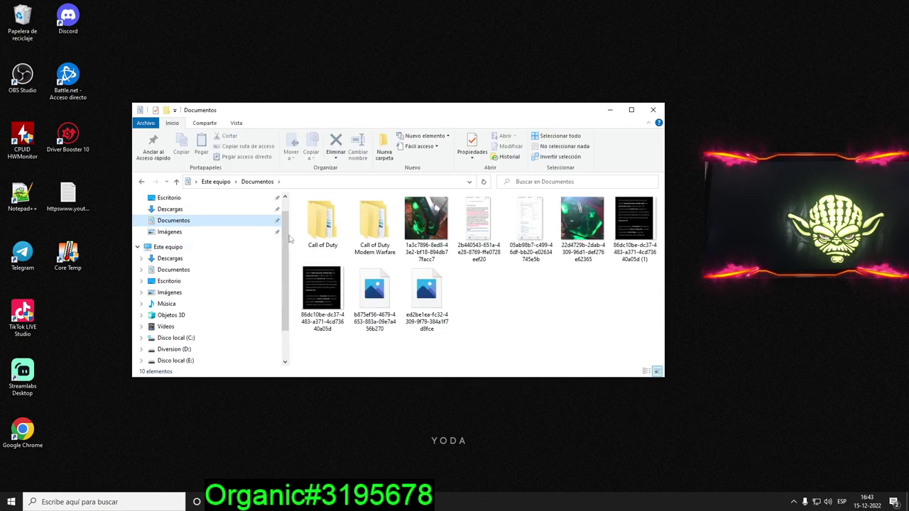
right_click(374, 292)
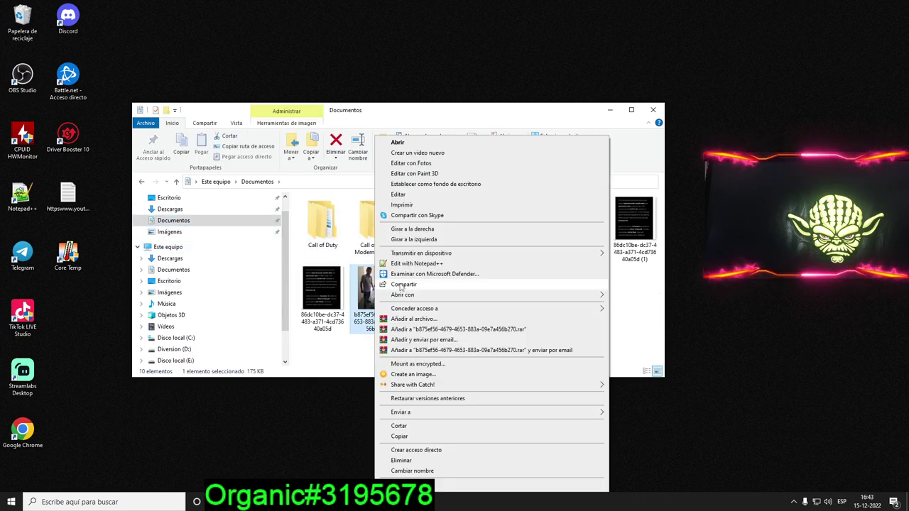
left_click(425, 460)
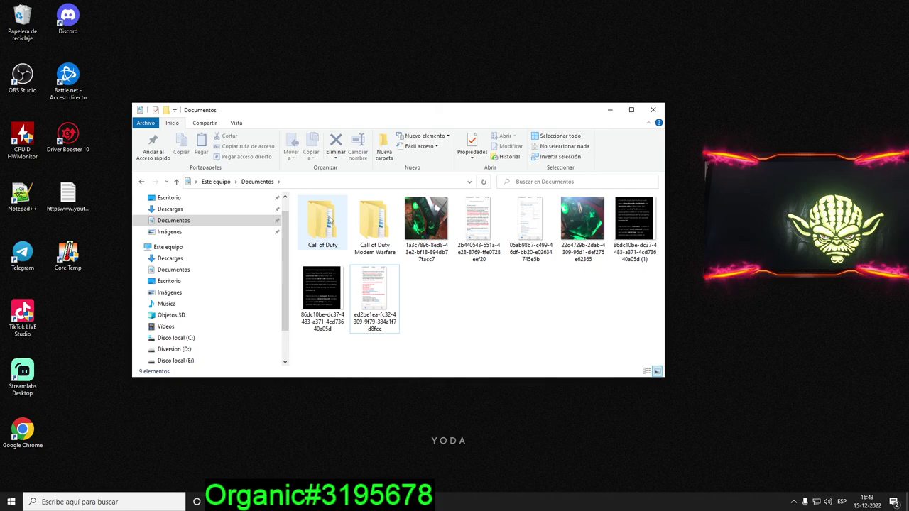
Open the players folder inside Documentos > Call of Duty and maximize its window.
left_click(336, 239)
double_click(318, 212)
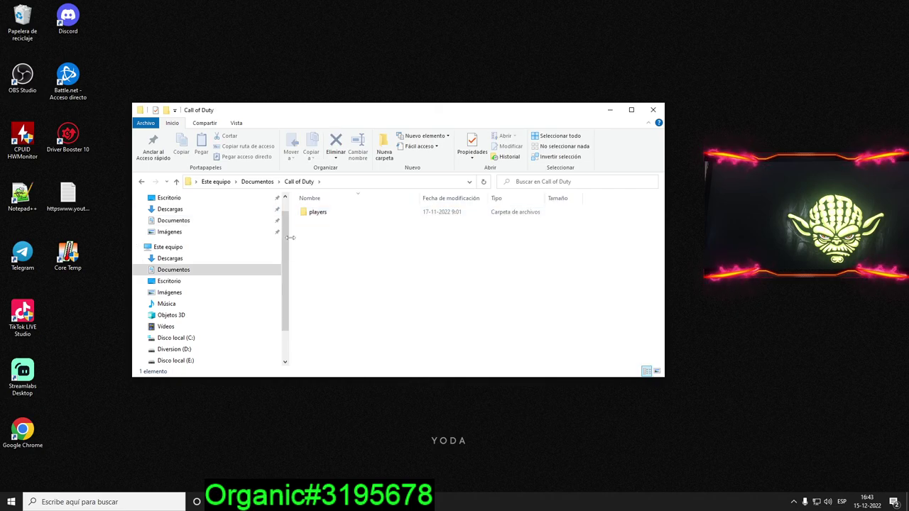
double_click(314, 211)
left_click(631, 111)
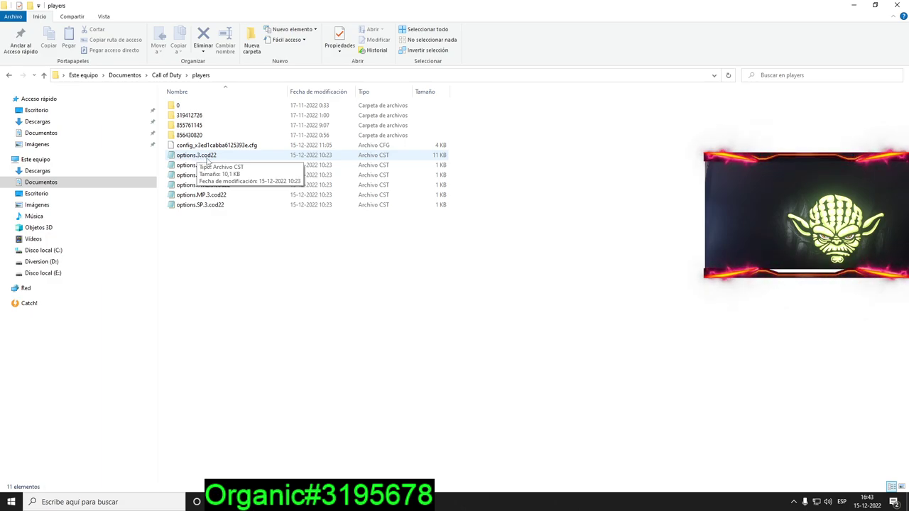
right_click(212, 161)
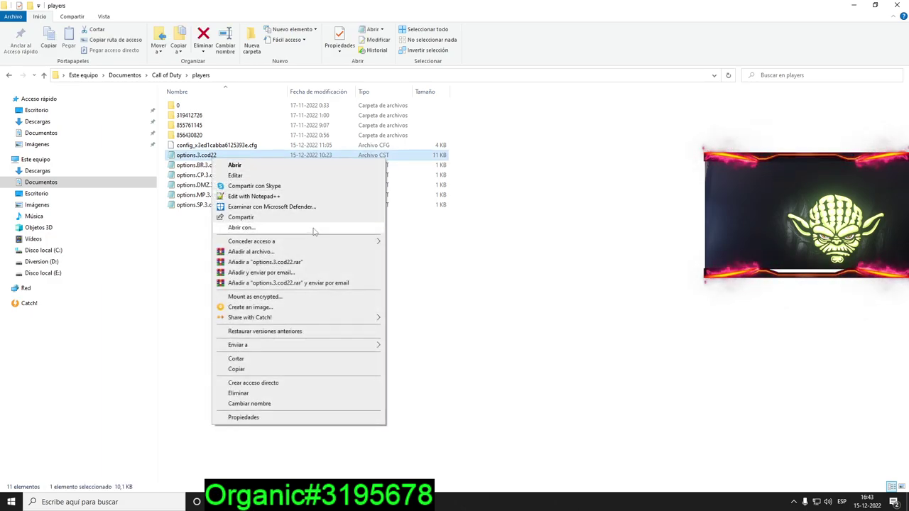
left_click(337, 225)
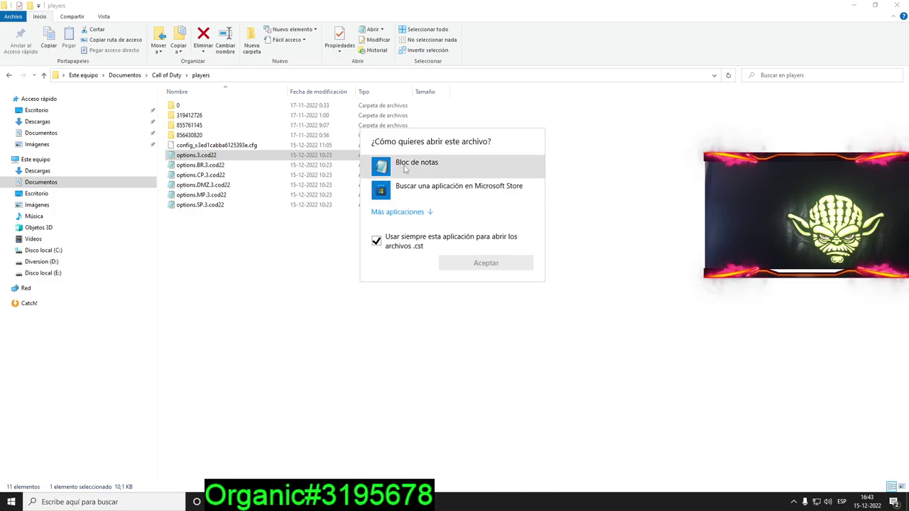
left_click(229, 216)
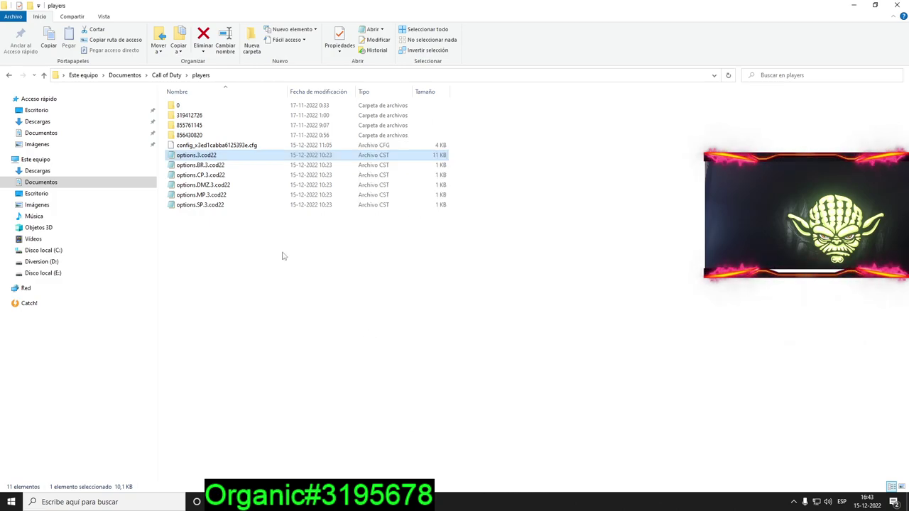
Open options.3.cod22 in Bloc de notas and go to the System section at the end of the file.
double_click(191, 154)
left_click(754, 101)
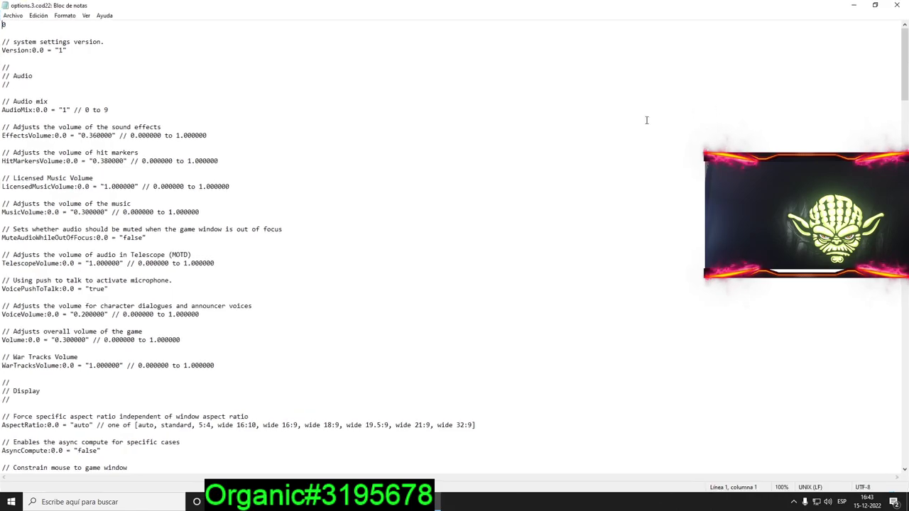
left_click_drag(905, 77, 905, 441)
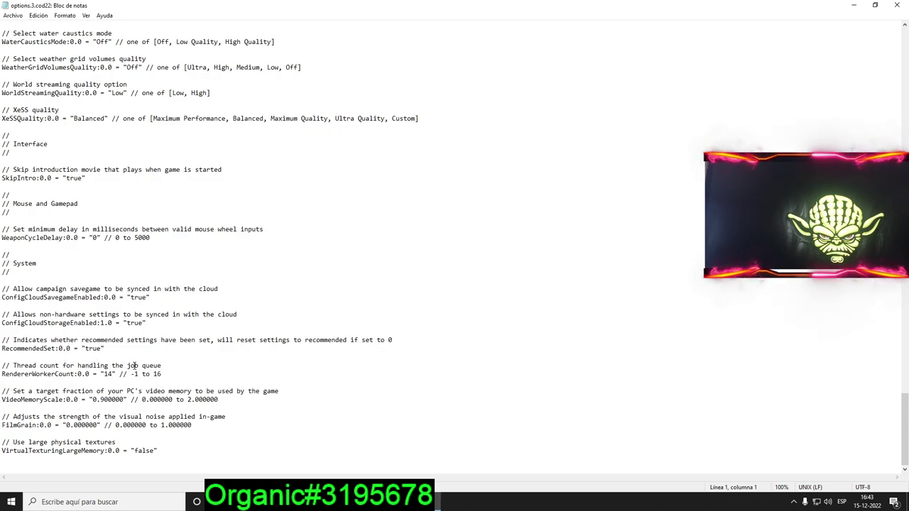
Examine the RendererWorkerCount line under the job queue thread count comment, including its value and permitted range.
left_click_drag(162, 365, 14, 366)
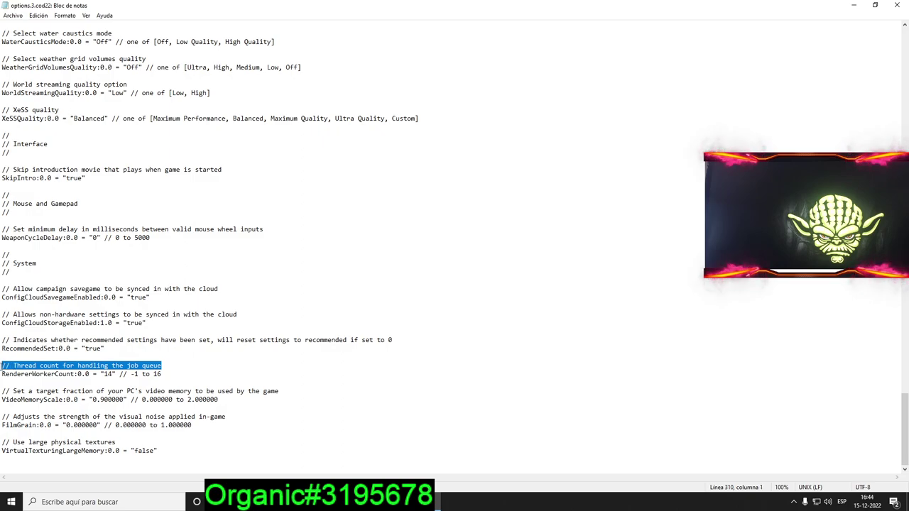
left_click(115, 374)
mouse_move(5, 365)
left_mouse_down()
mouse_move(193, 366)
mouse_move(41, 374)
mouse_move(2, 366)
left_mouse_up()
left_click(173, 368)
left_click(173, 367)
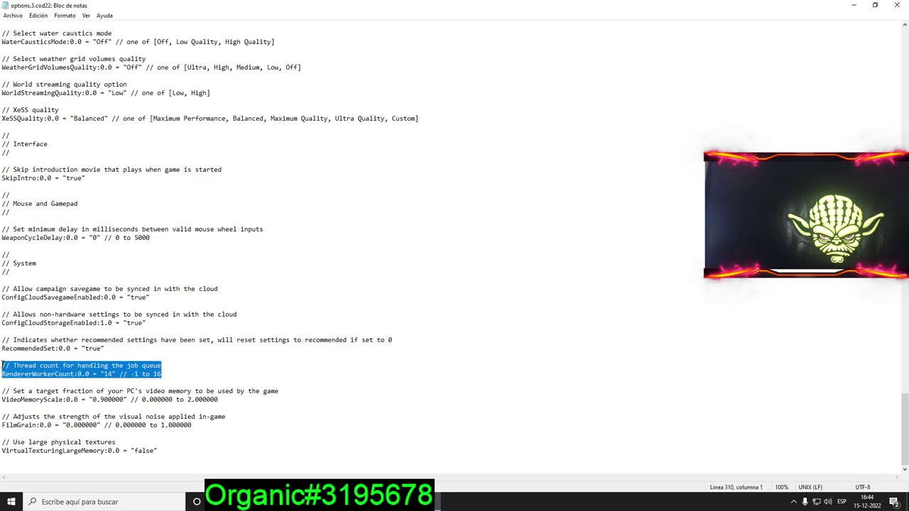
left_click(86, 373)
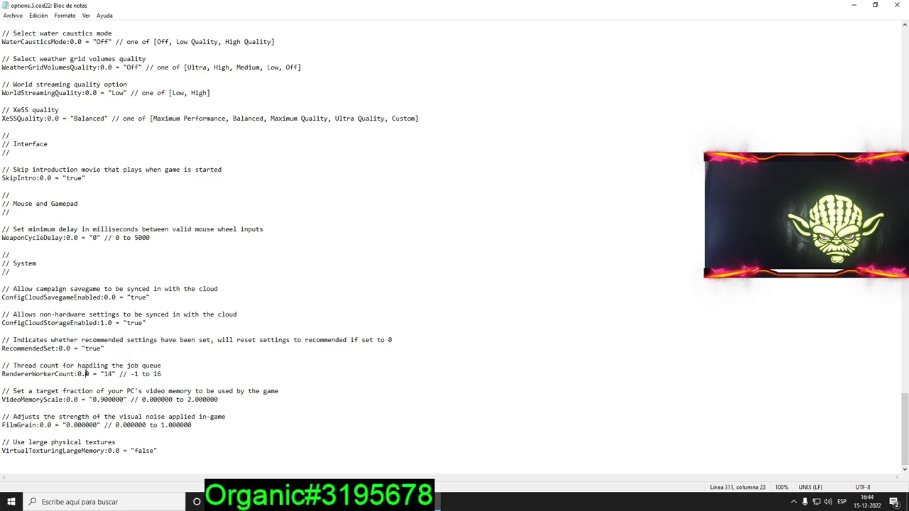
double_click(108, 374)
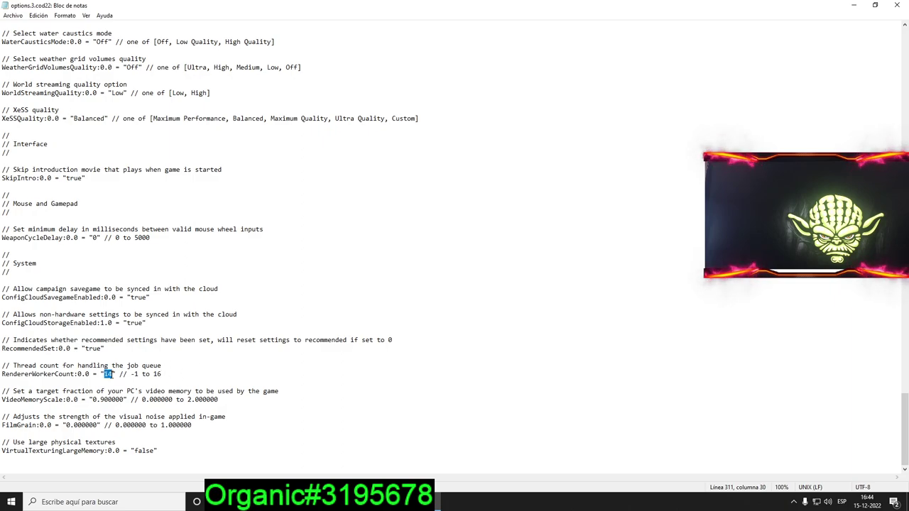
double_click(107, 374)
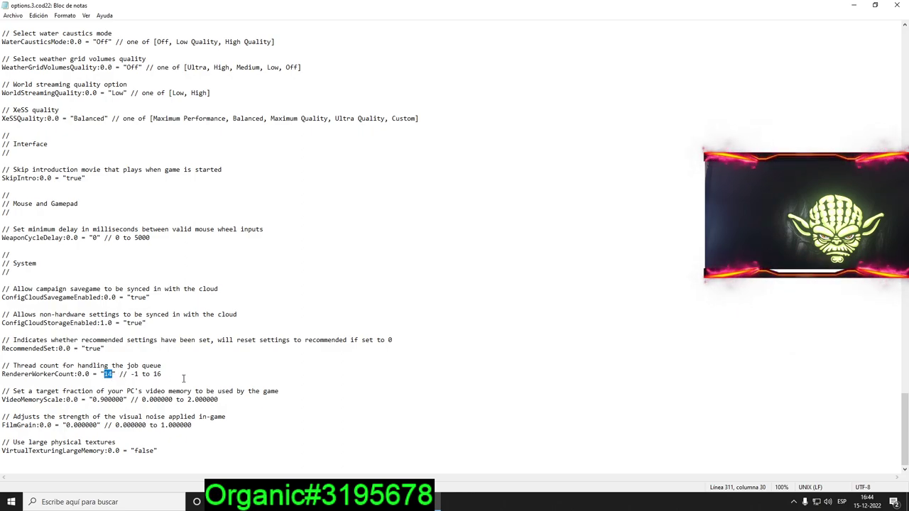
left_click_drag(174, 374, 2, 365)
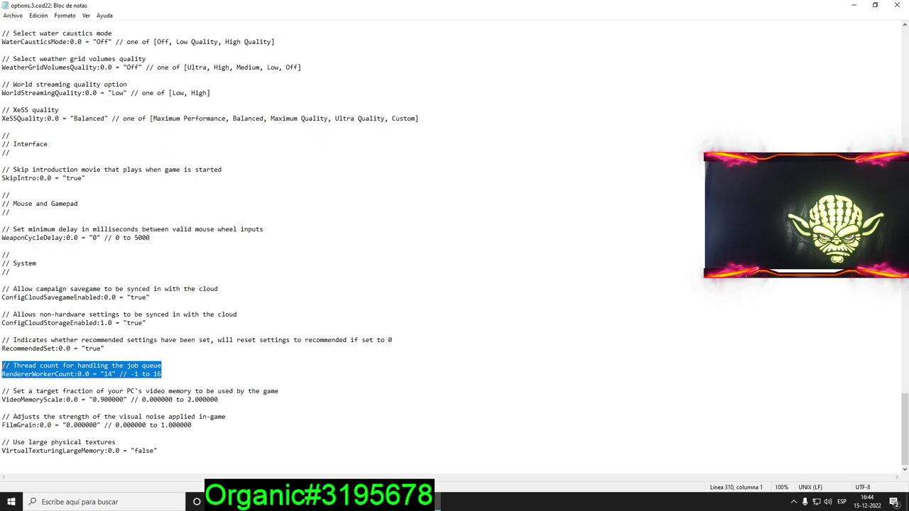
mouse_move(164, 374)
left_mouse_down()
mouse_move(4, 365)
mouse_move(177, 380)
left_mouse_up()
left_click(2, 366)
left_click(188, 378)
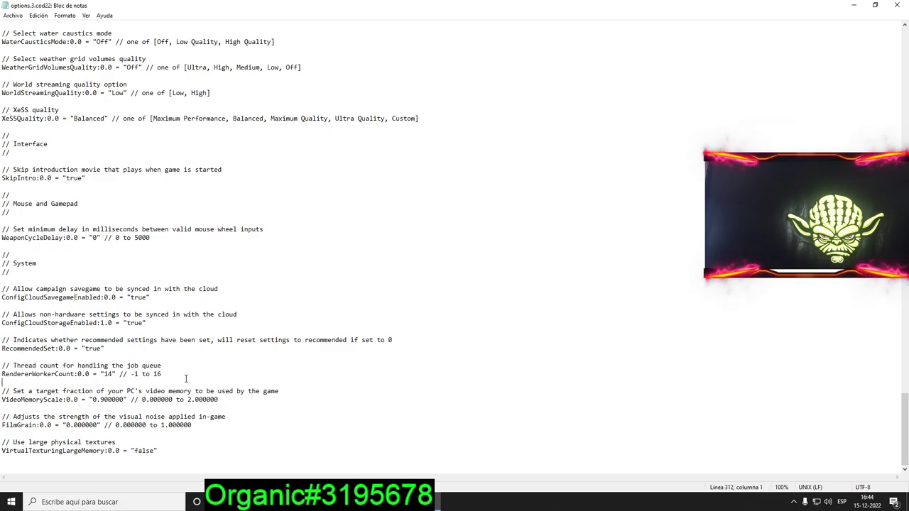
double_click(108, 374)
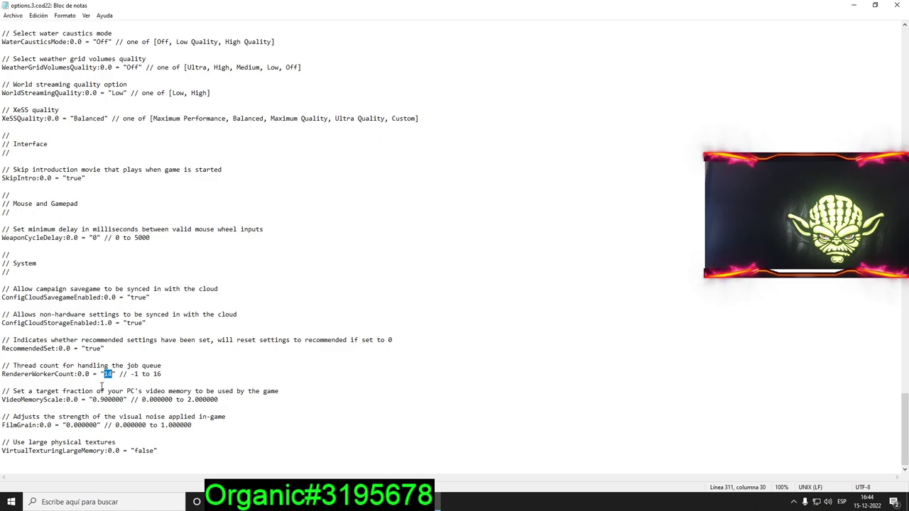
left_click_drag(177, 375, 4, 365)
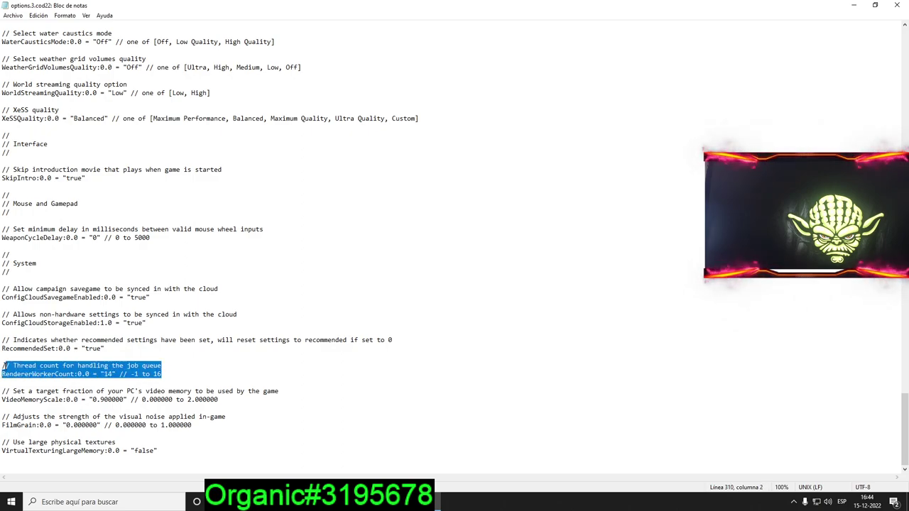
left_click_drag(162, 374, 2, 366)
left_click(183, 374)
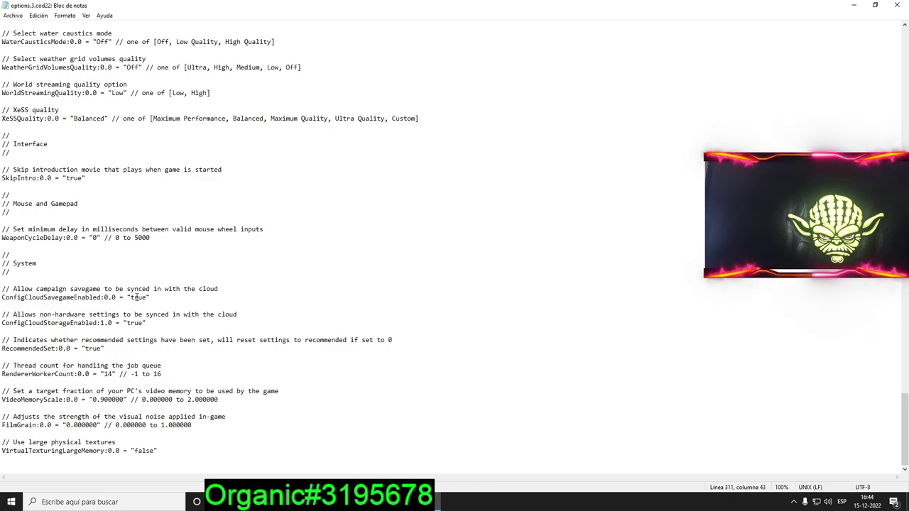
double_click(107, 373)
left_click(108, 373)
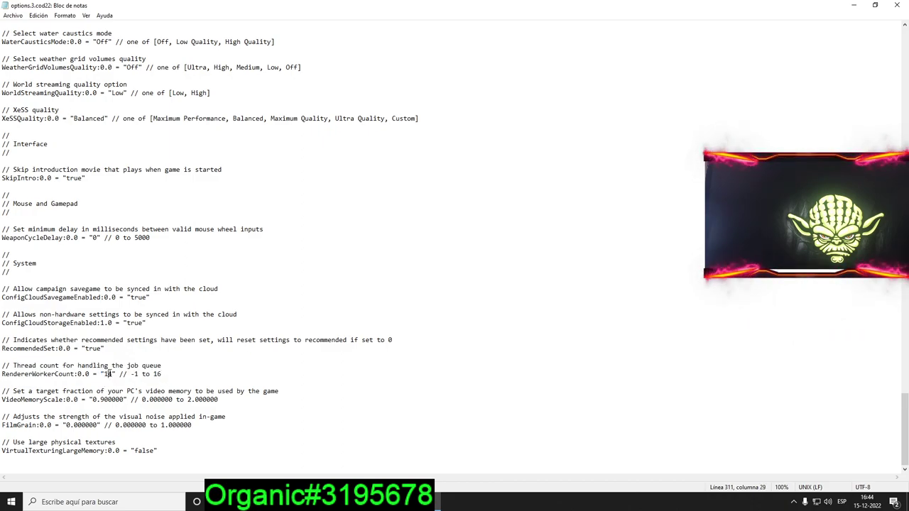
double_click(110, 374)
left_click(113, 374)
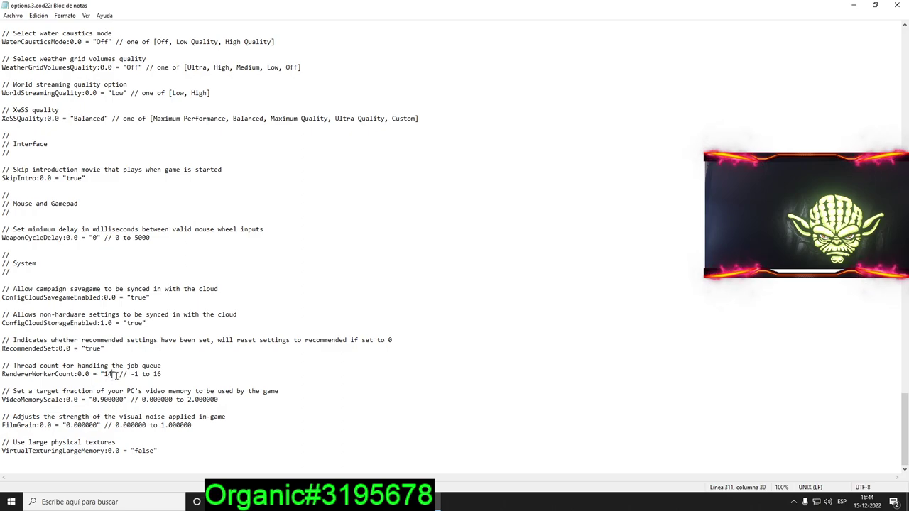
left_click(227, 374)
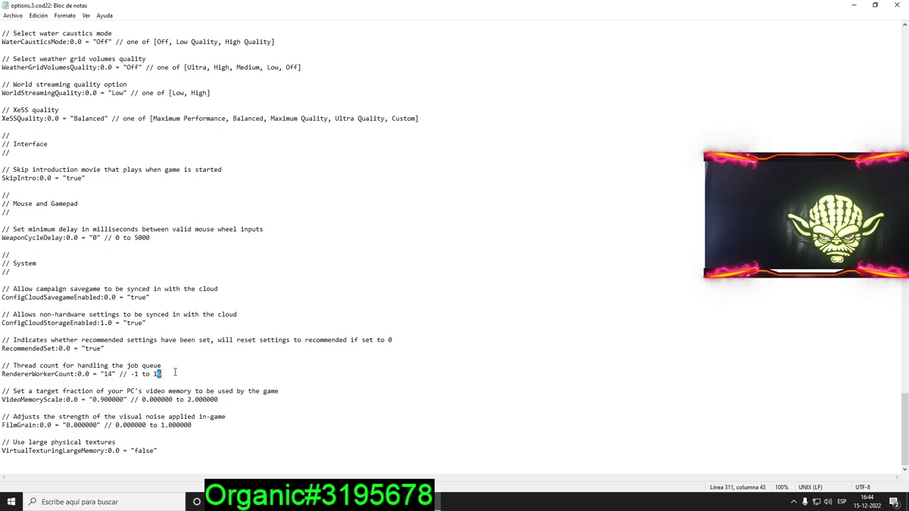
Close options.3.cod22 without editing it and clear the players folder window to return to the desktop.
left_click(14, 20)
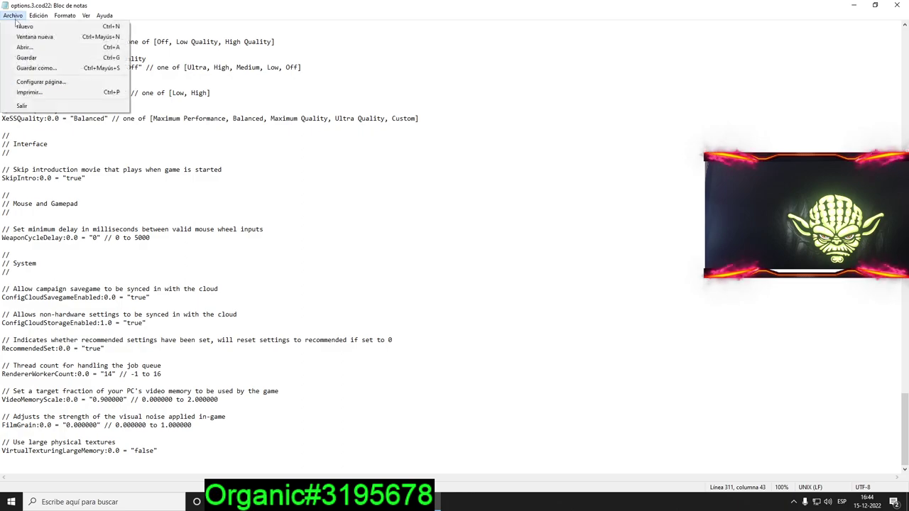
left_click(470, 132)
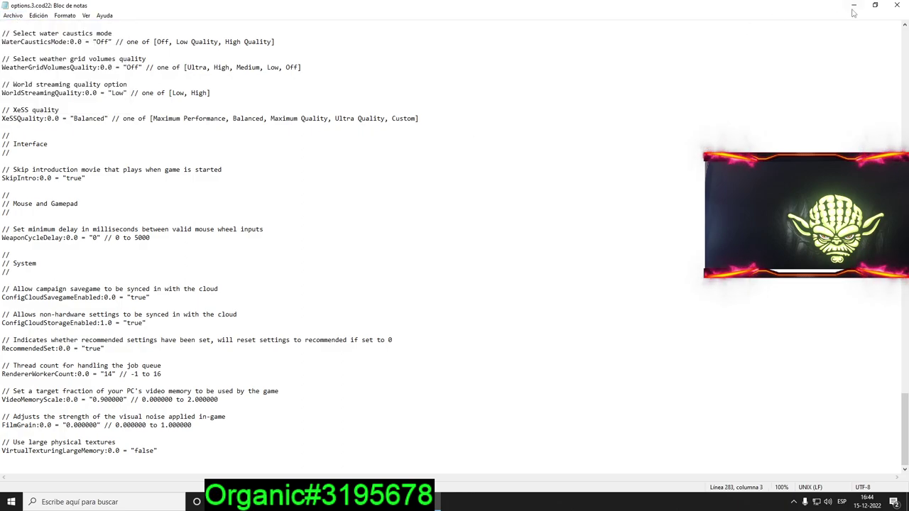
left_click(896, 5)
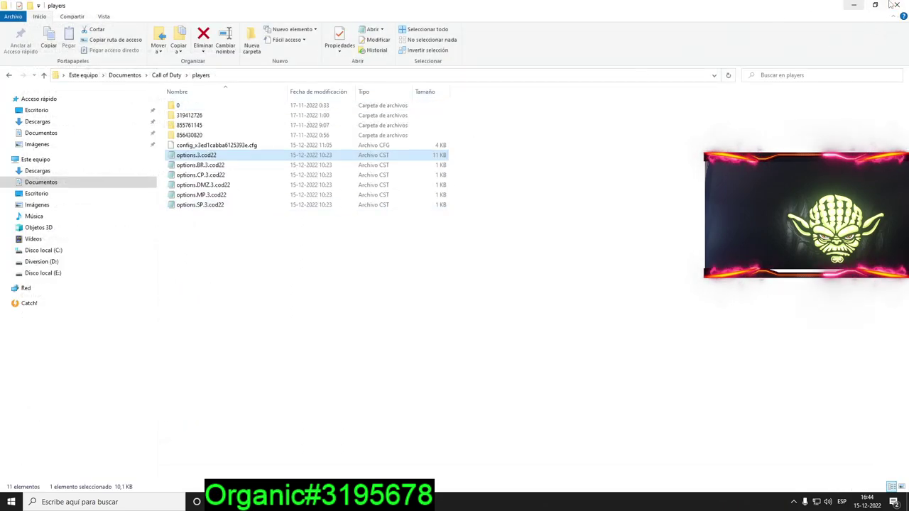
key("super+d")
Refresh the desktop twice.
right_click(421, 108)
left_click(465, 135)
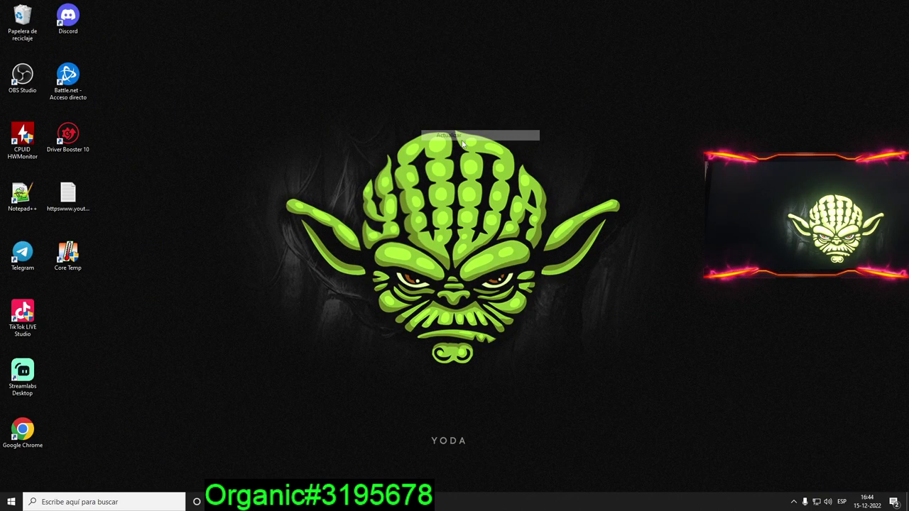
right_click(254, 143)
left_click(306, 171)
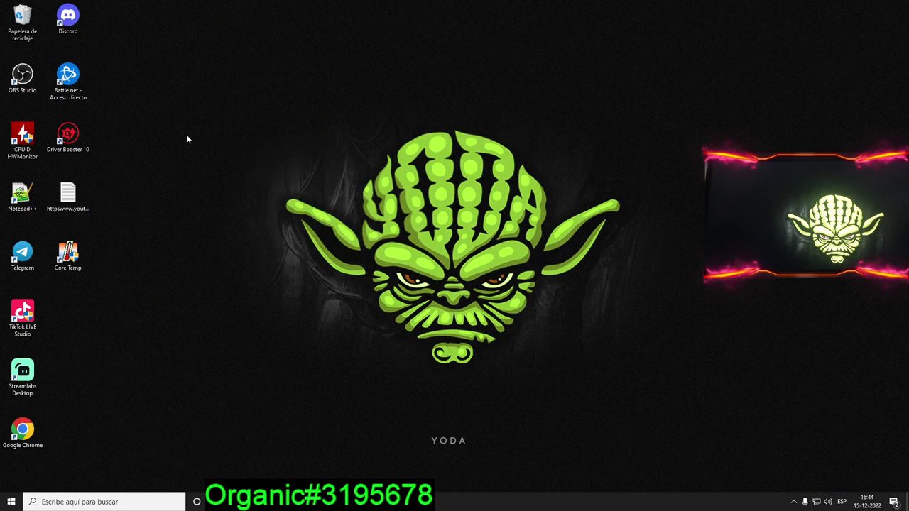
Start Call of Duty: MWII | WZ2.0 from Battle.net and close the launcher window.
double_click(68, 80)
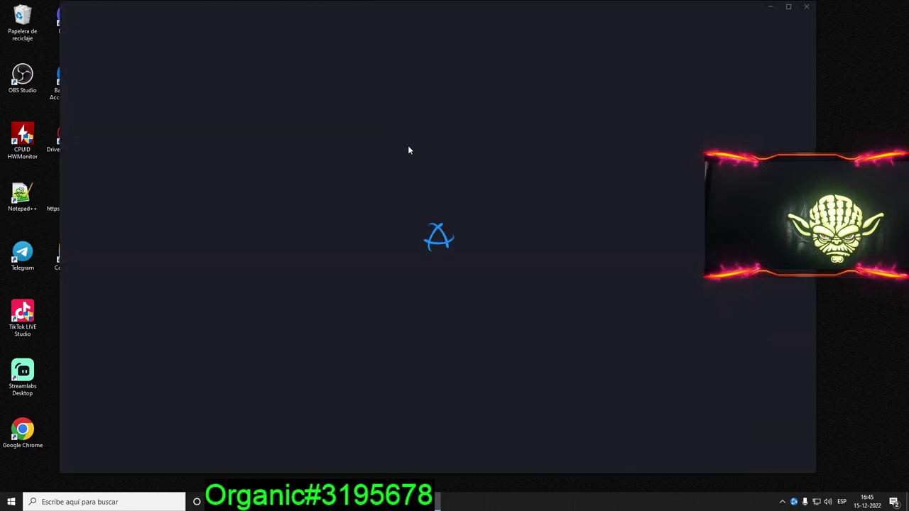
left_click(142, 425)
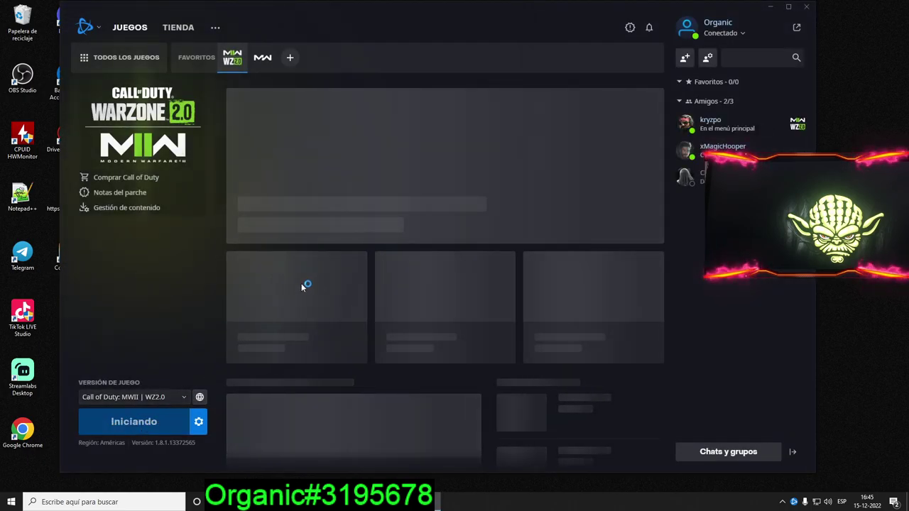
left_click(805, 6)
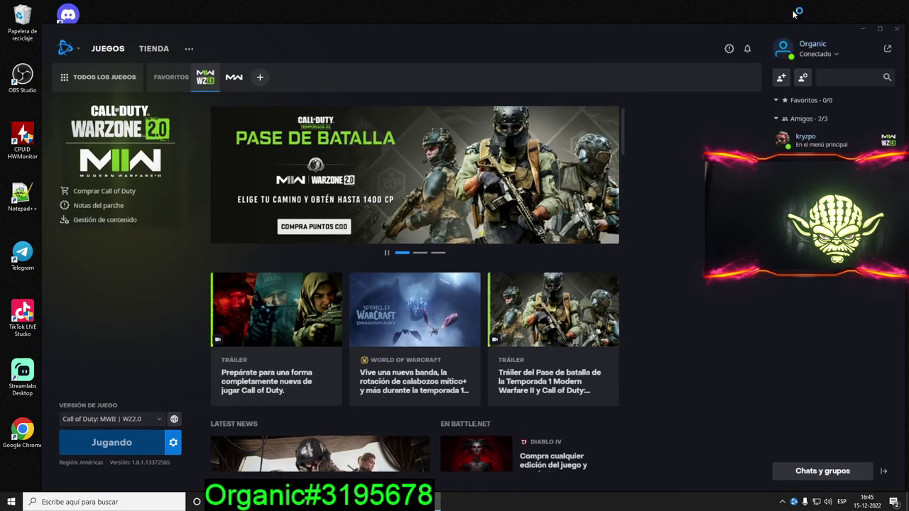